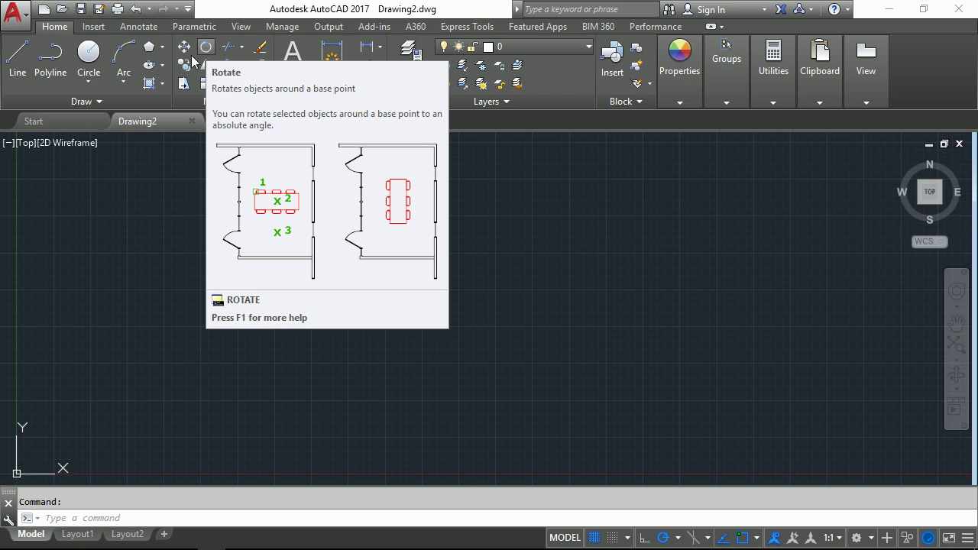
Draw a horizontal rectangle, more than twice as wide as it is tall, in the middle of the drawing area.
left_click(162, 46)
left_click(160, 71)
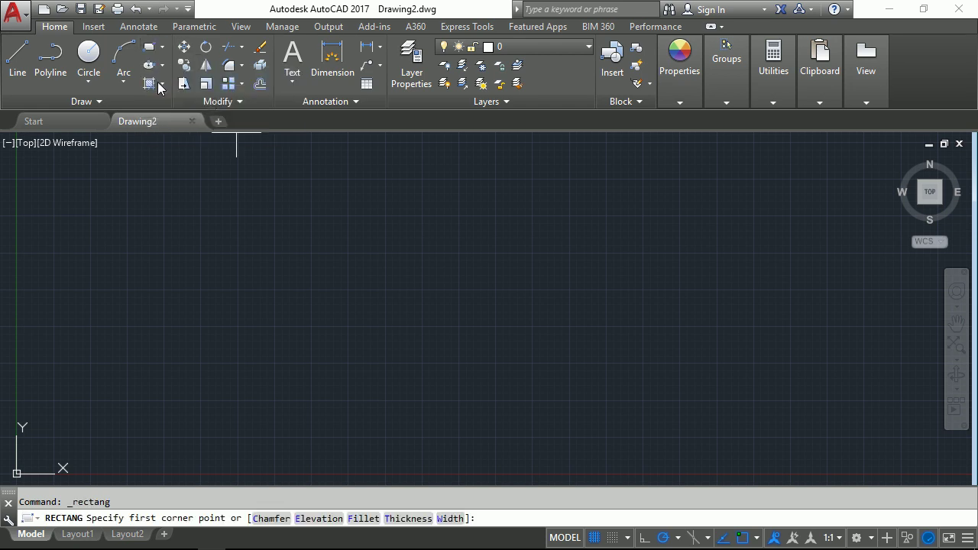
left_click(309, 264)
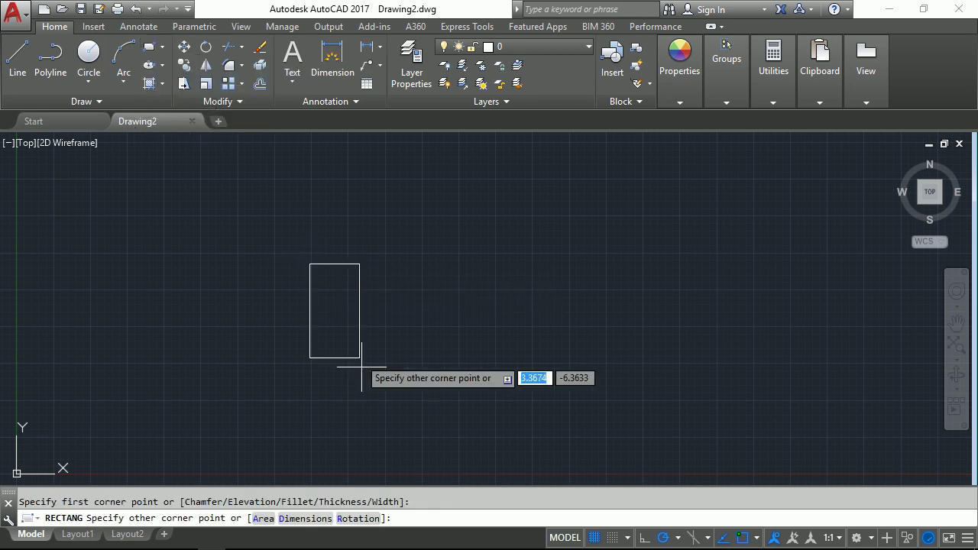
left_click(557, 370)
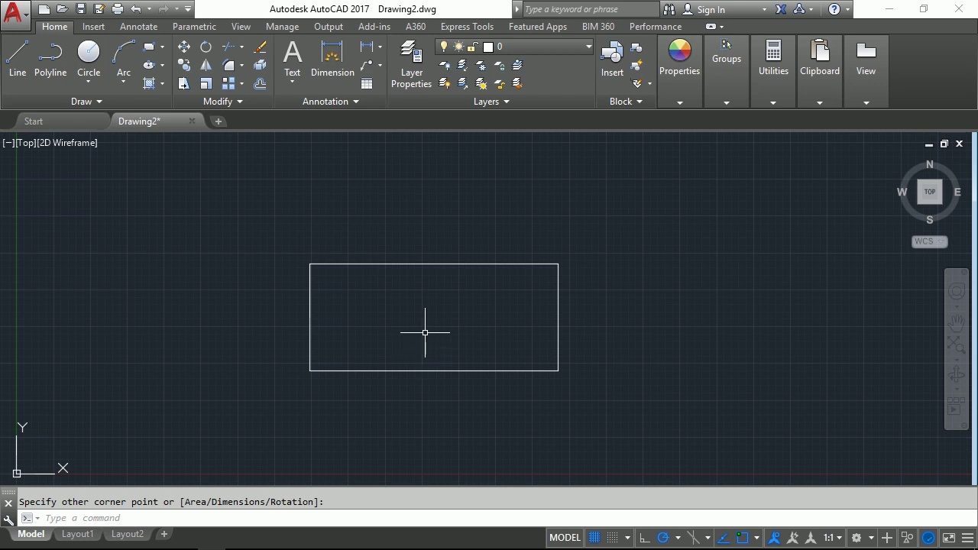
Rotate the rectangle 21 degrees about its upper-right corner.
left_click(206, 48)
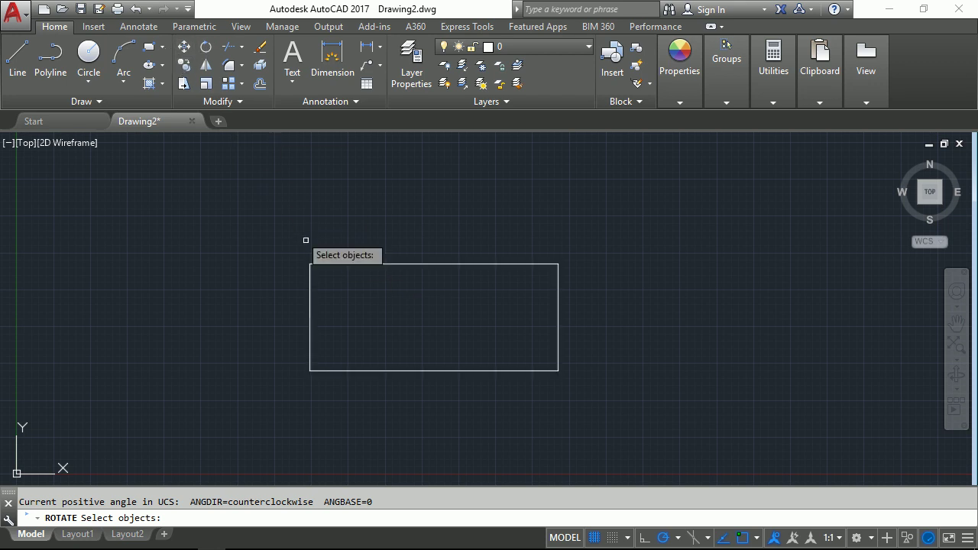
left_click(436, 263)
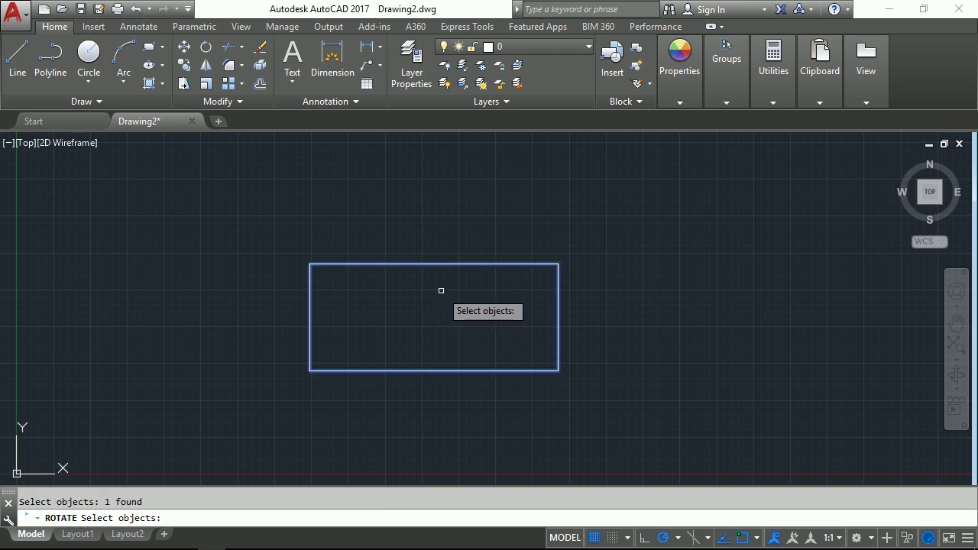
key("Return")
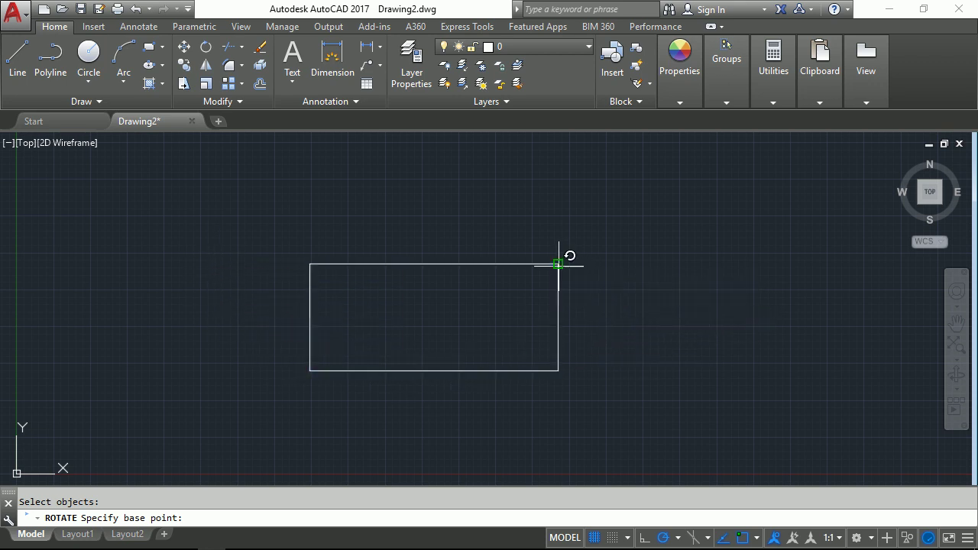
left_click(558, 263)
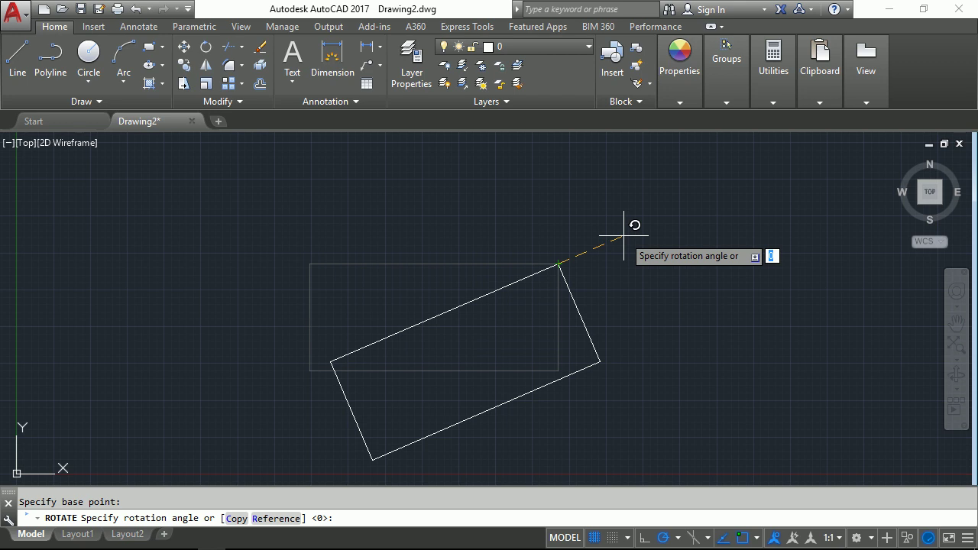
type("21")
key("Return")
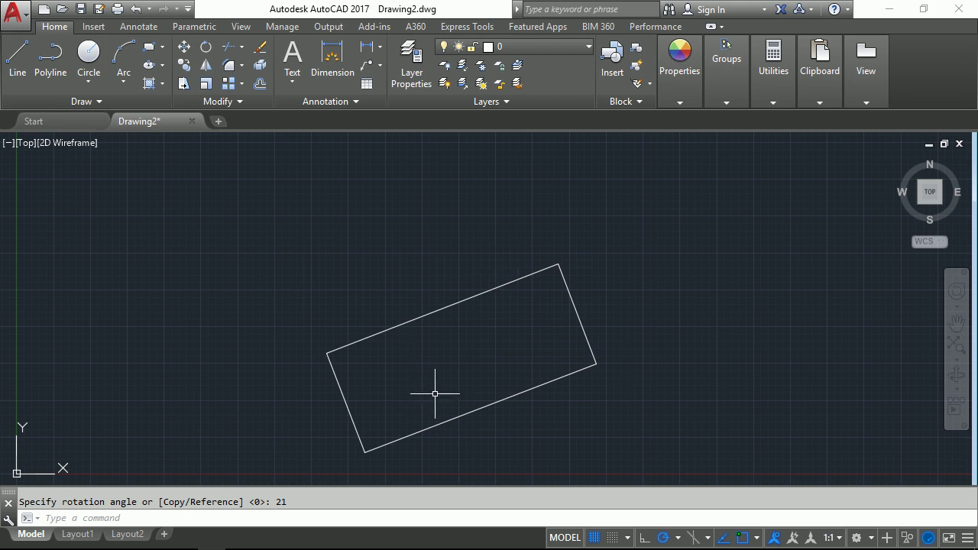
Rotate a copy of the tilted rectangle by about 207 degrees around a point just above its upper long edge, keeping the original.
key("Return")
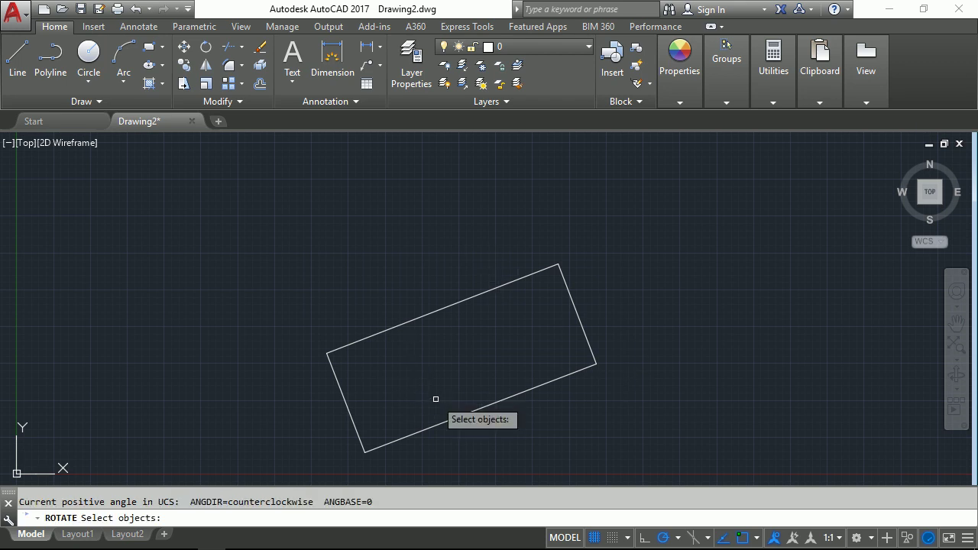
left_click(454, 417)
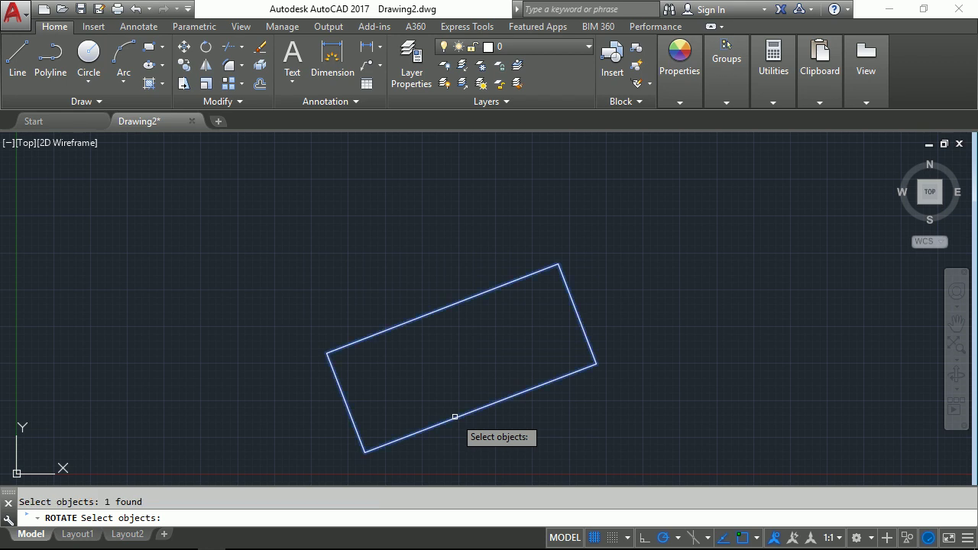
key("Return")
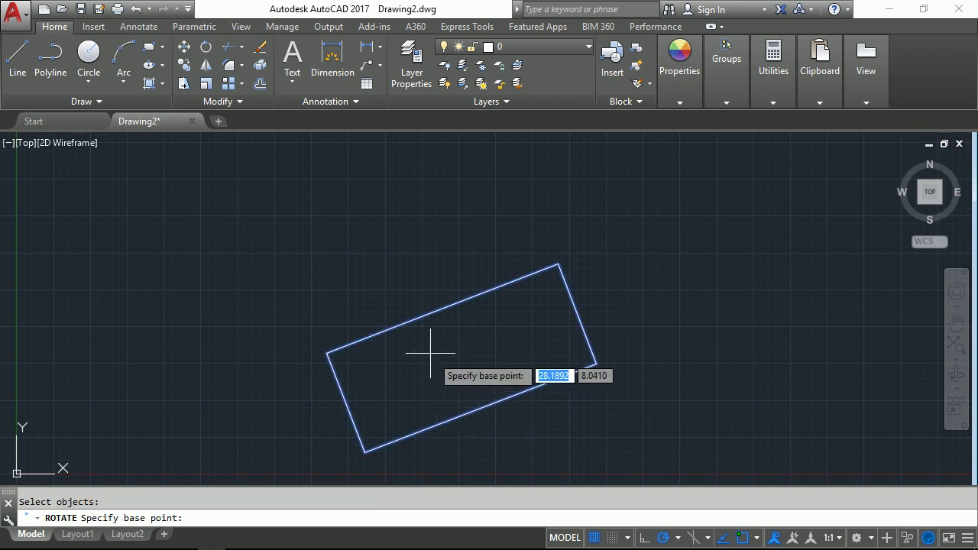
left_click(408, 290)
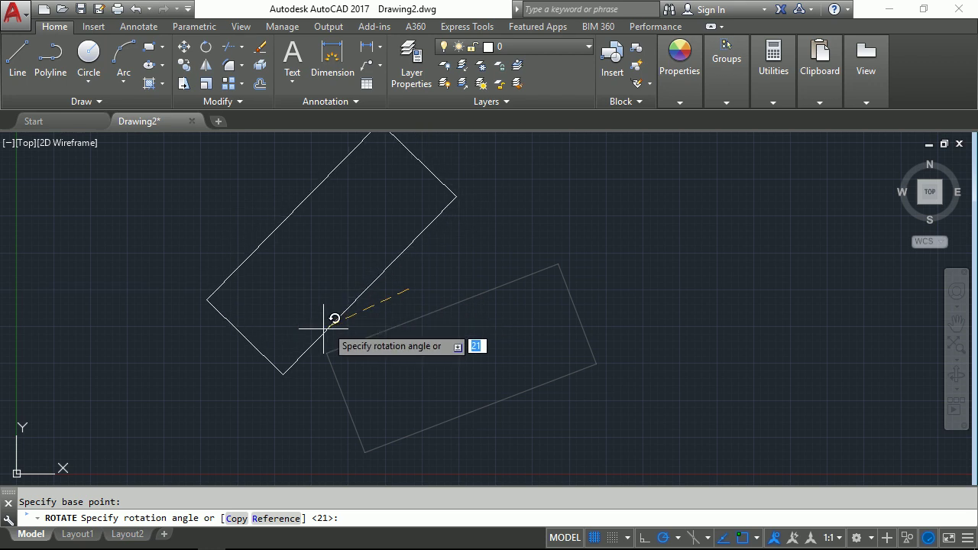
left_click(236, 518)
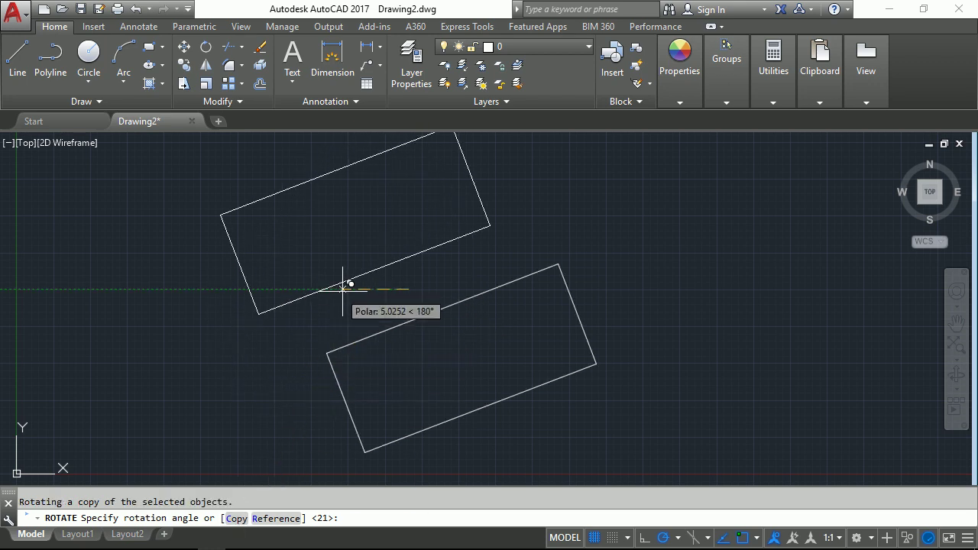
left_click(253, 370)
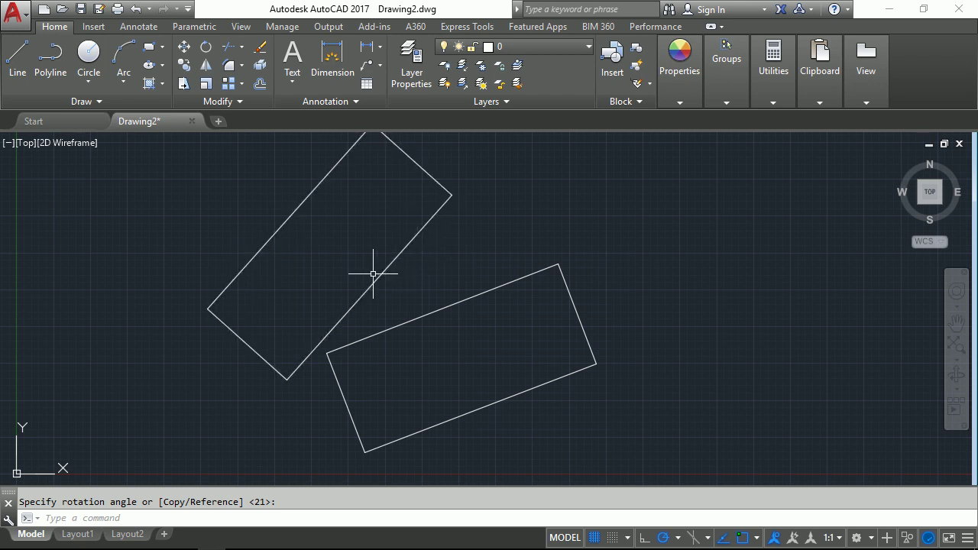
Rotate another copy of the original tilted rectangle by about 252 degrees around a point just outside its lower-right corner.
key("space")
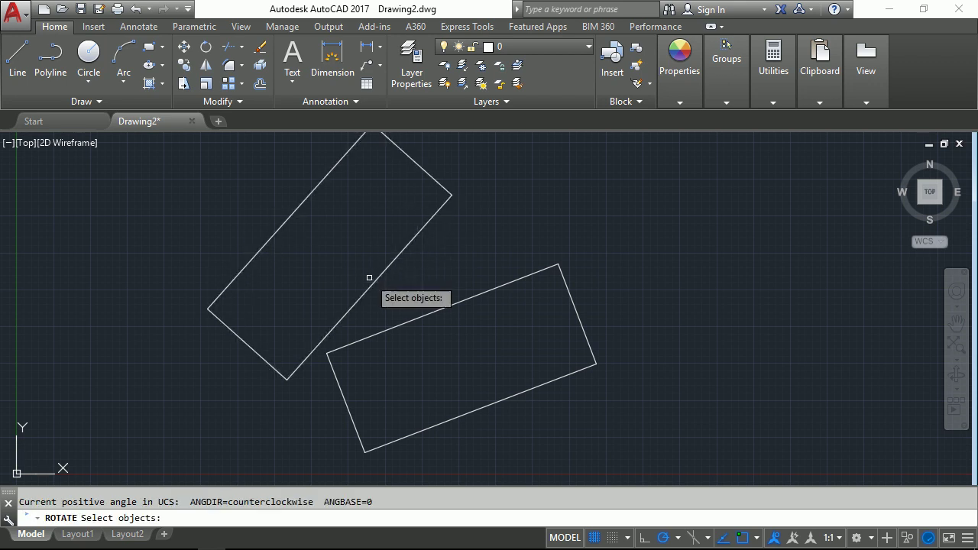
left_click(427, 315)
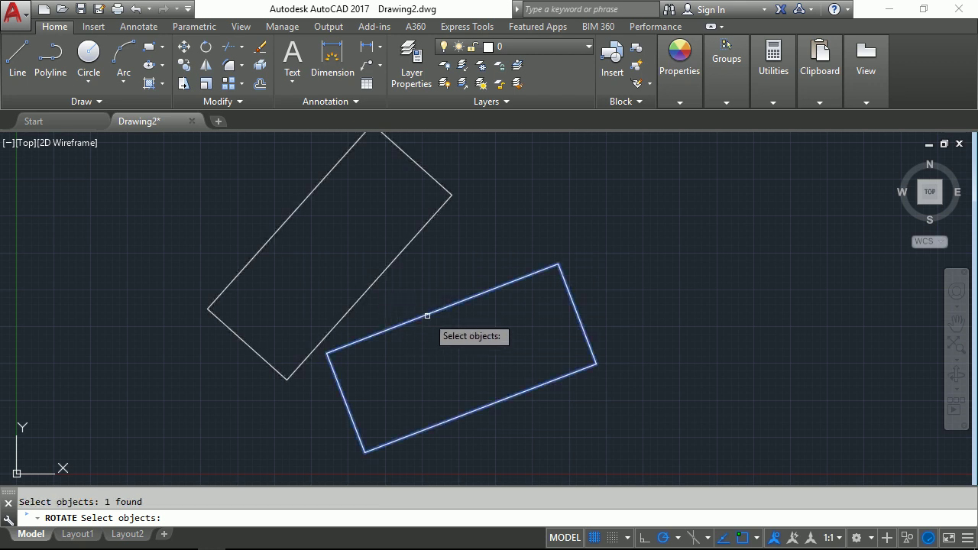
key("space")
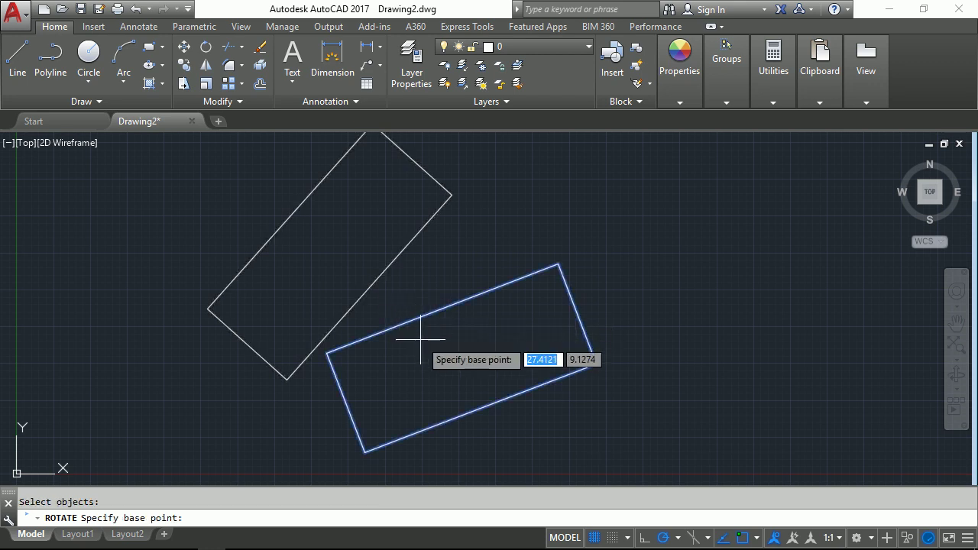
left_click(628, 379)
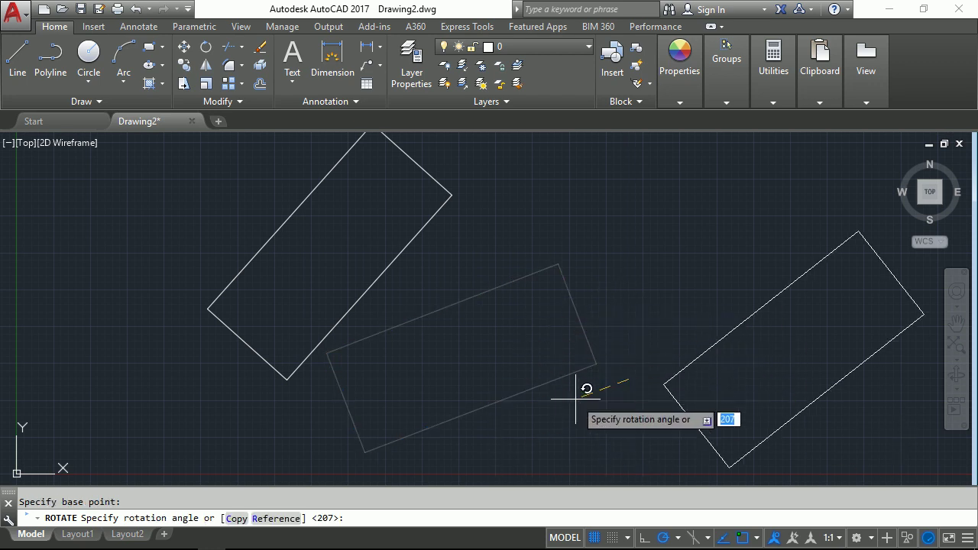
left_click(236, 518)
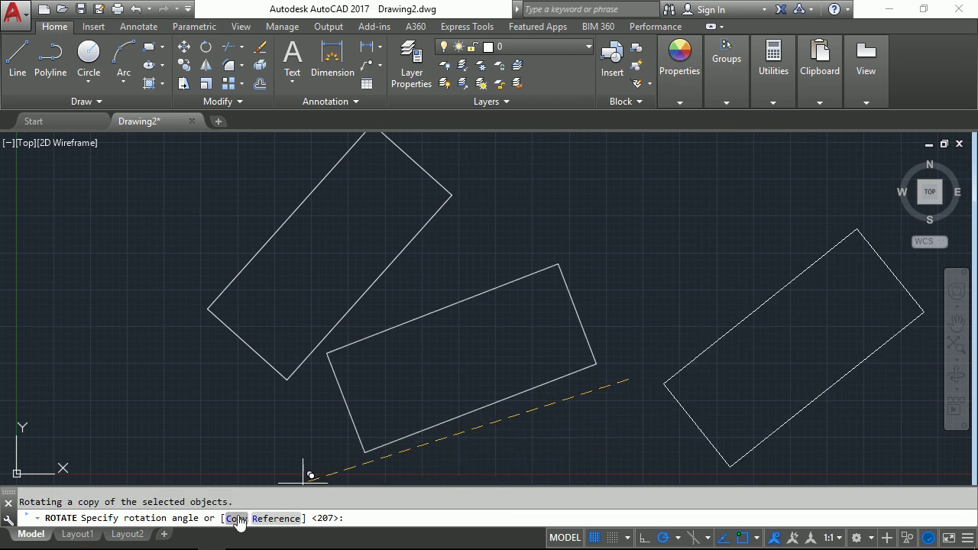
left_click(619, 404)
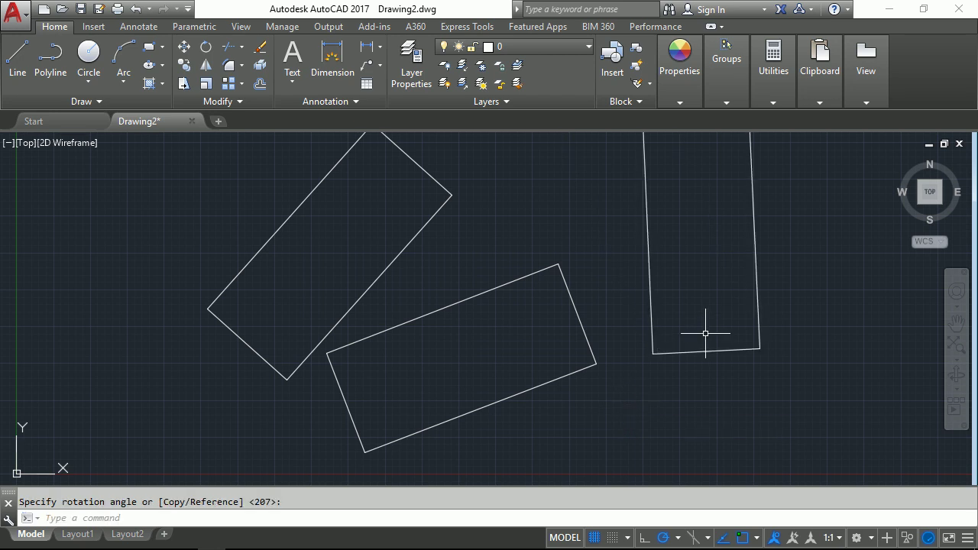
Rotate the leftmost rectangle with the Reference option about a point beside its lower-right edge, from reference angle 45 to new angle 65.
middle_click(765, 320)
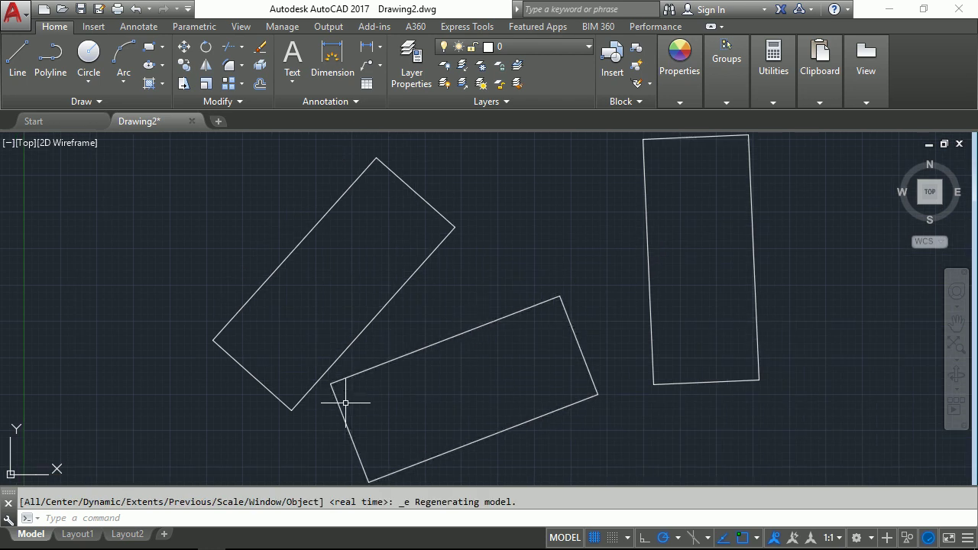
left_click(206, 47)
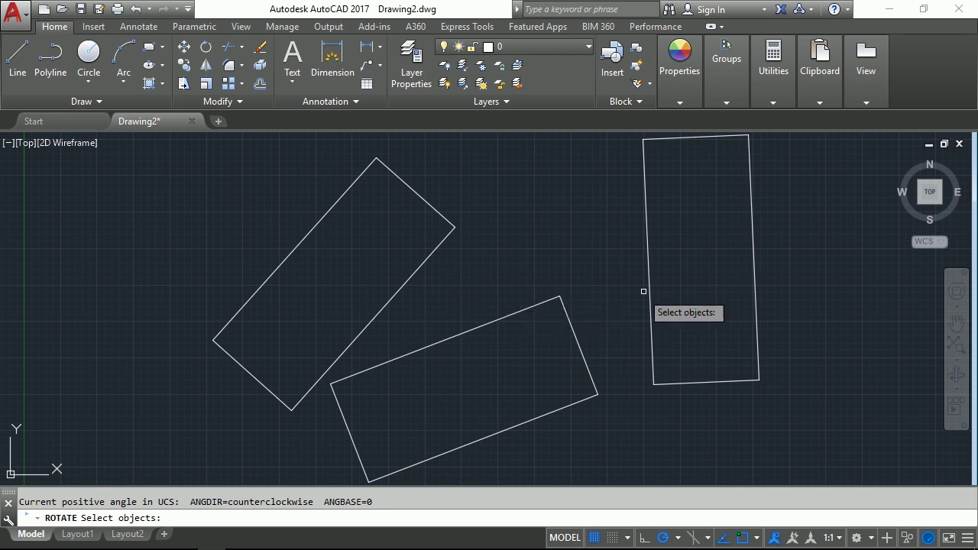
left_click(417, 260)
key("Return")
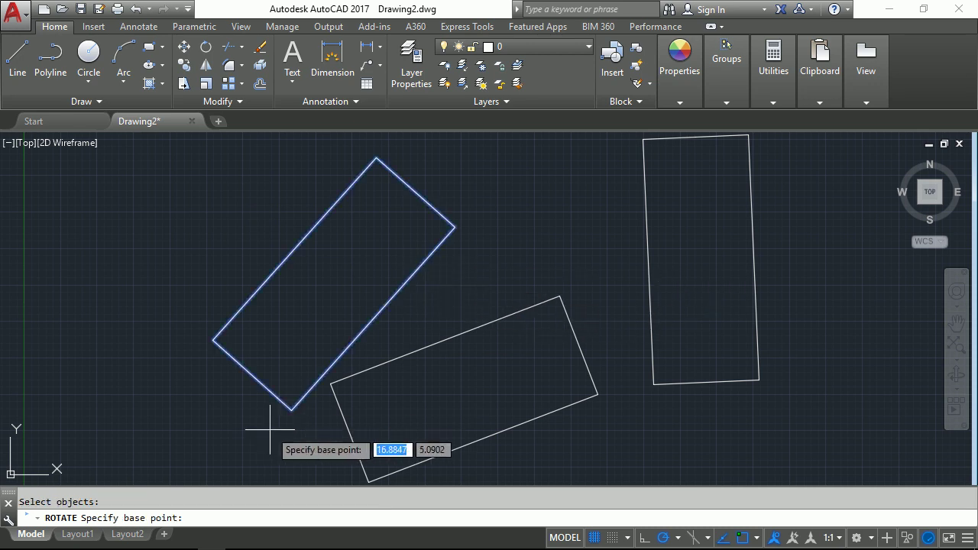
left_click(434, 321)
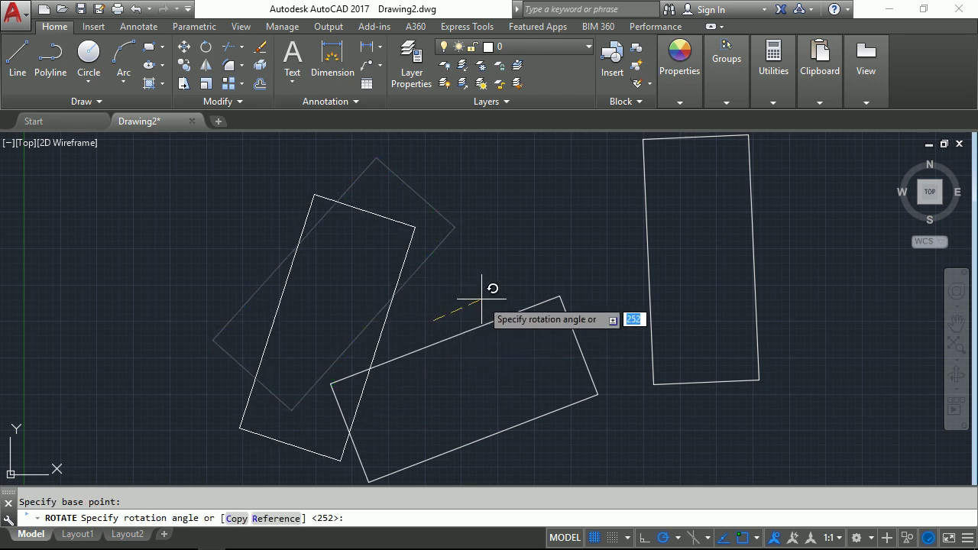
left_click(284, 519)
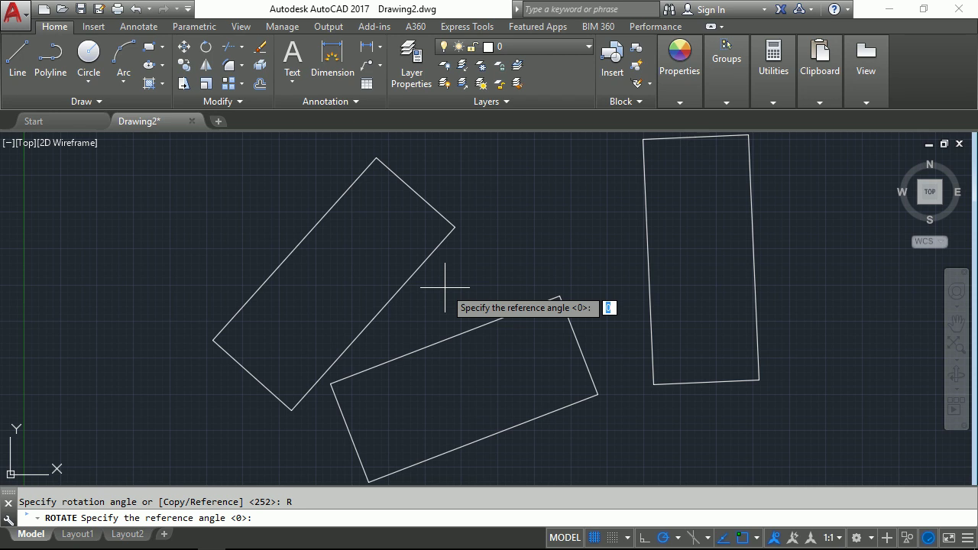
type("45")
key("Return")
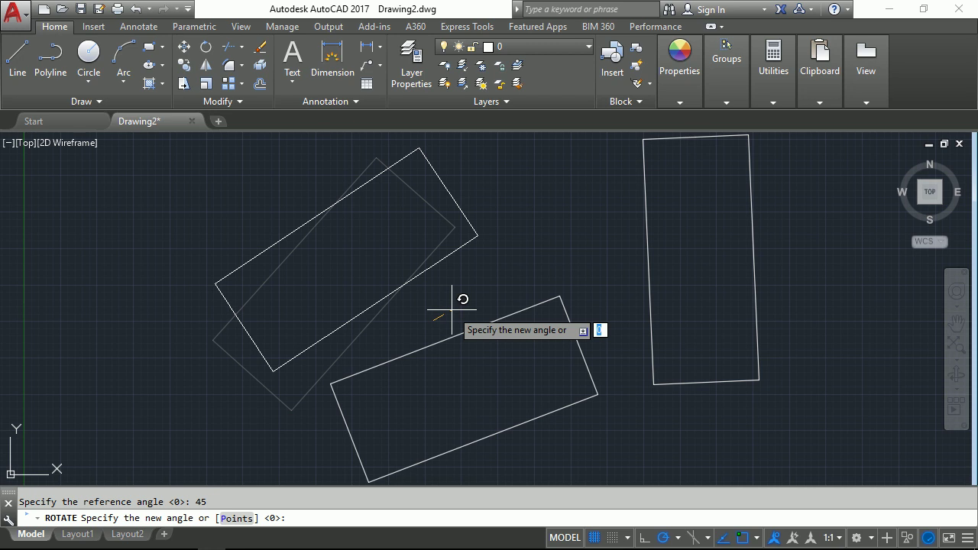
type("65")
key("Return")
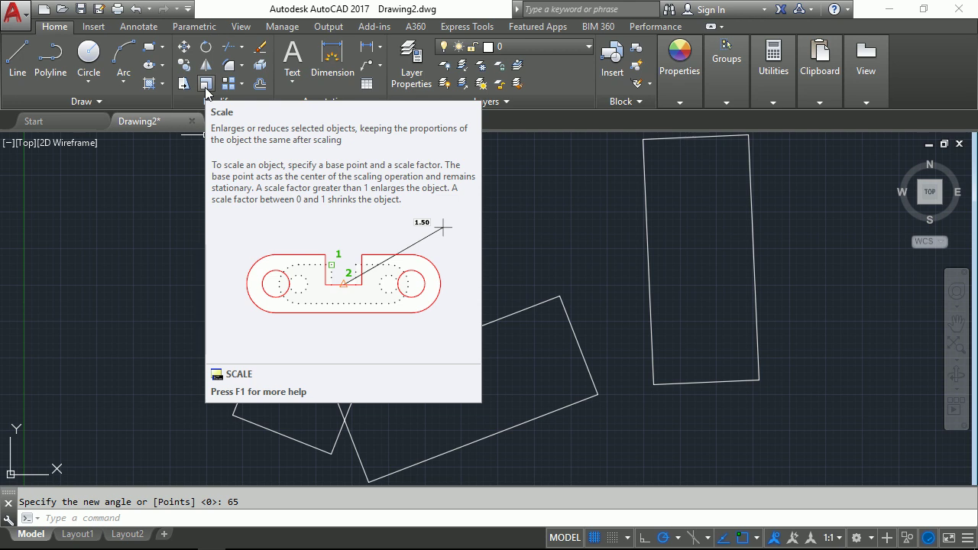
Delete the leftmost and rightmost rectangles, leaving only the middle one.
left_click(361, 203)
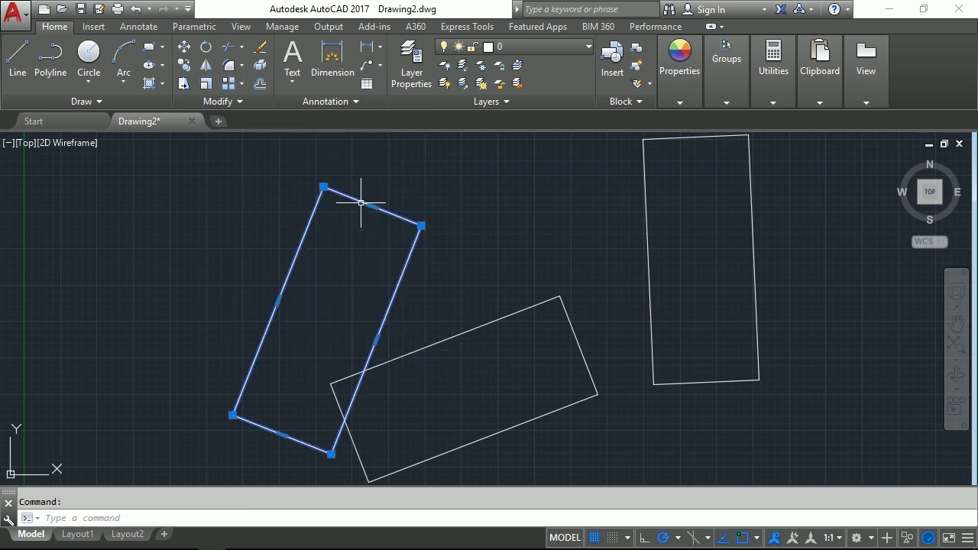
key("Delete")
left_click(649, 251)
key("Delete")
Scale the remaining rectangle by a factor of 2 from the midpoint of its lower long edge.
middle_click_drag(491, 364, 478, 260)
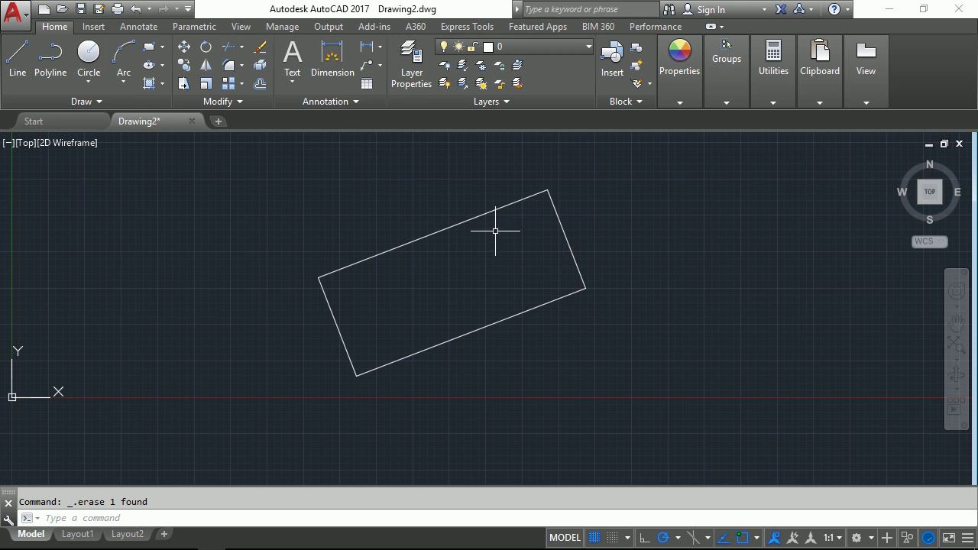
left_click(205, 85)
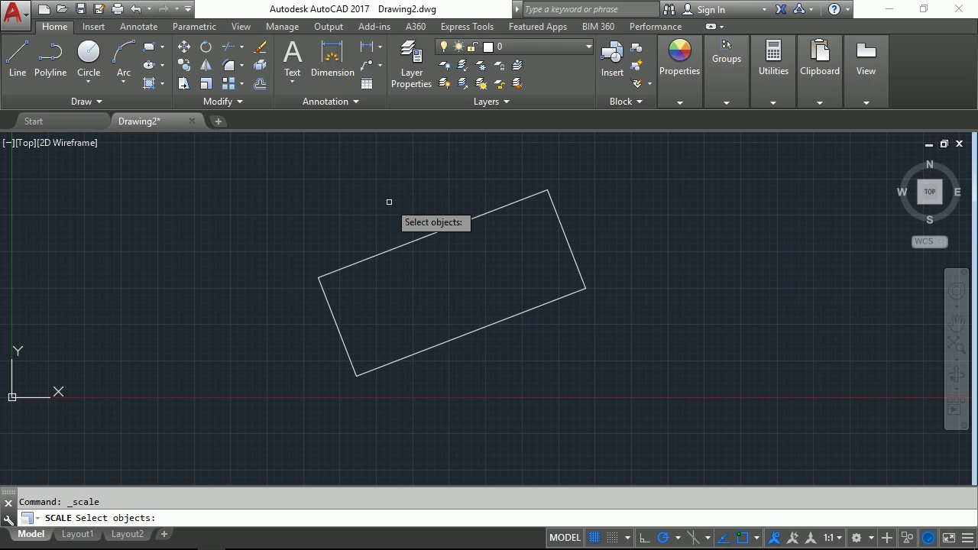
left_click(404, 243)
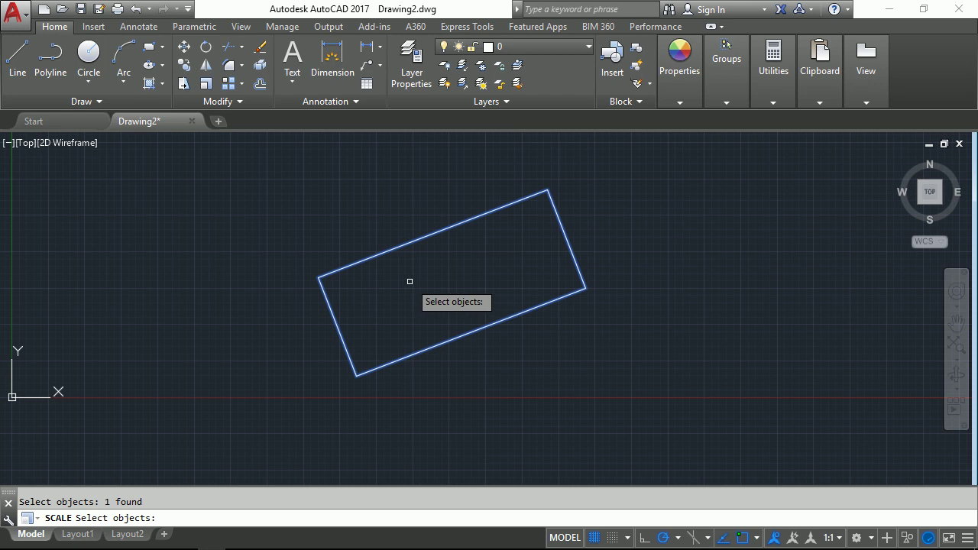
key("Return")
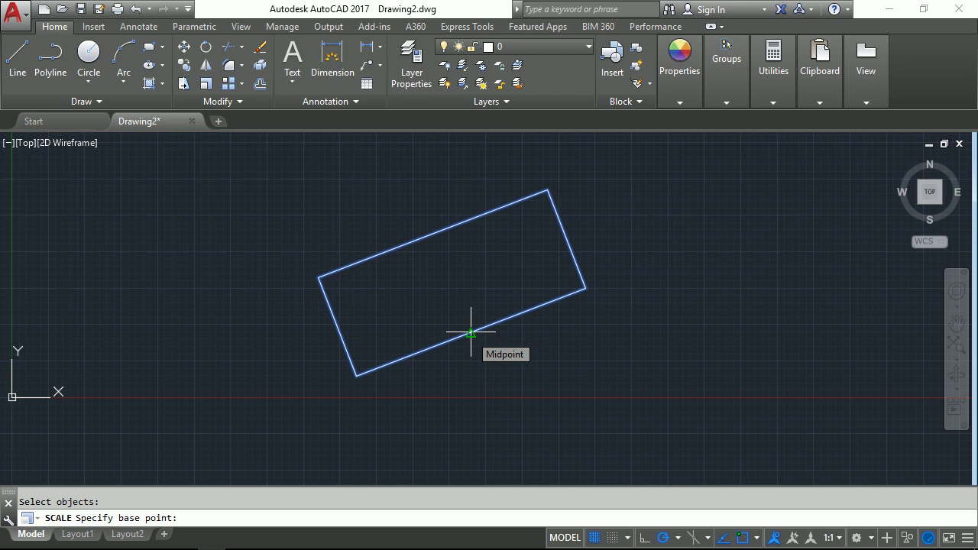
left_click(470, 332)
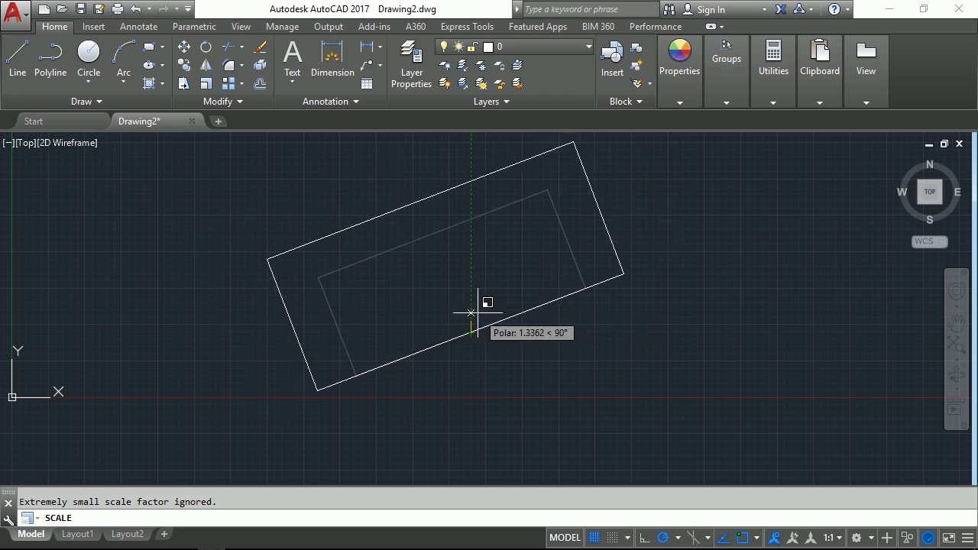
type("2")
key("Return")
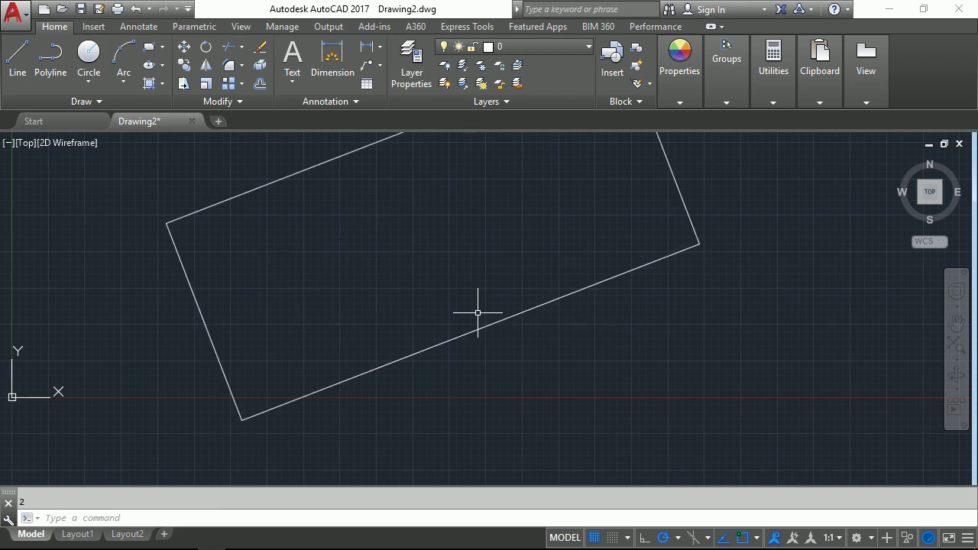
middle_click_drag(478, 314, 474, 382)
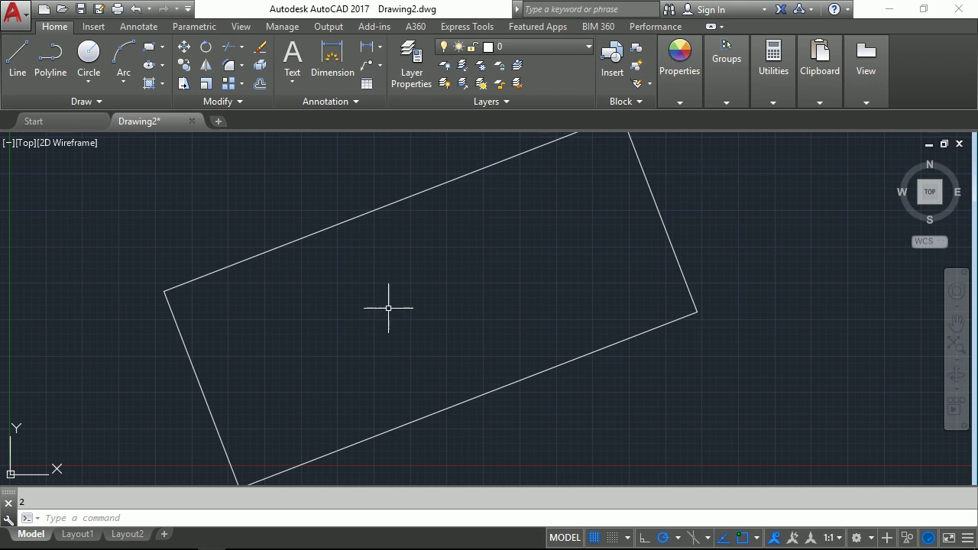
Scale the rectangle by a factor of 0.5 from the midpoint of its lower long edge.
key("Return")
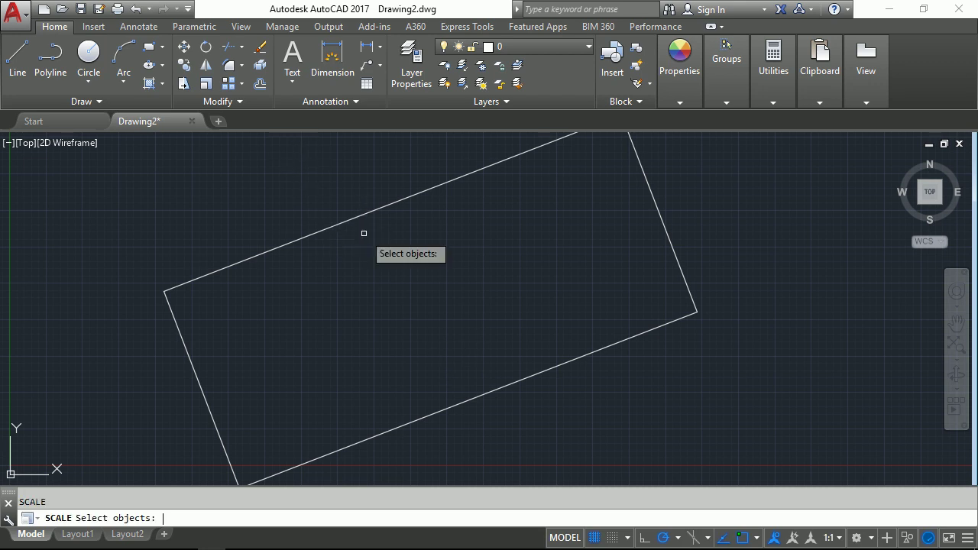
left_click(369, 215)
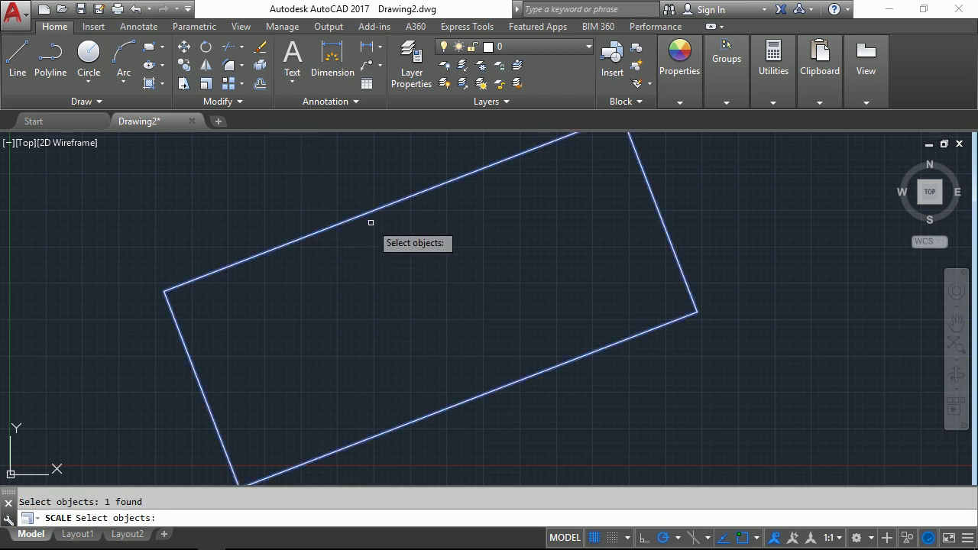
key("Return")
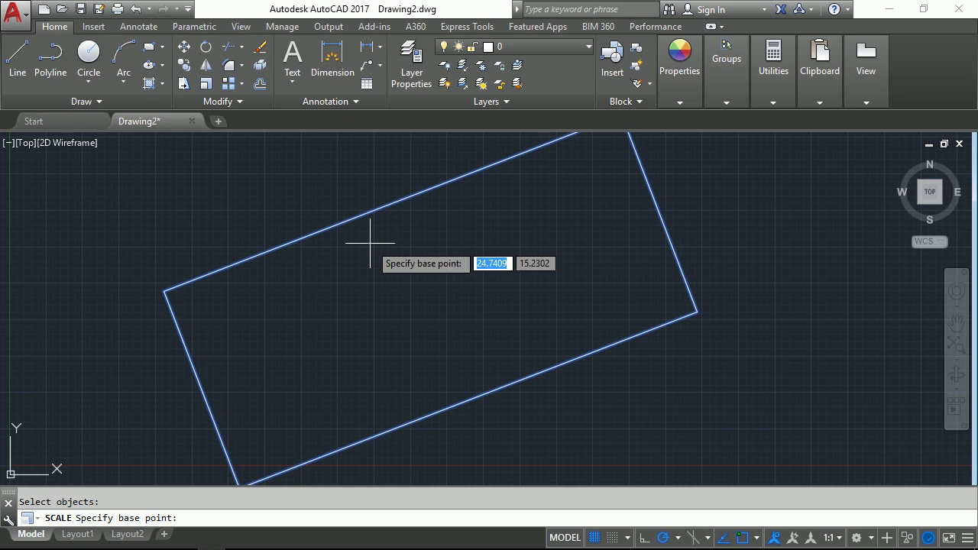
left_click(468, 399)
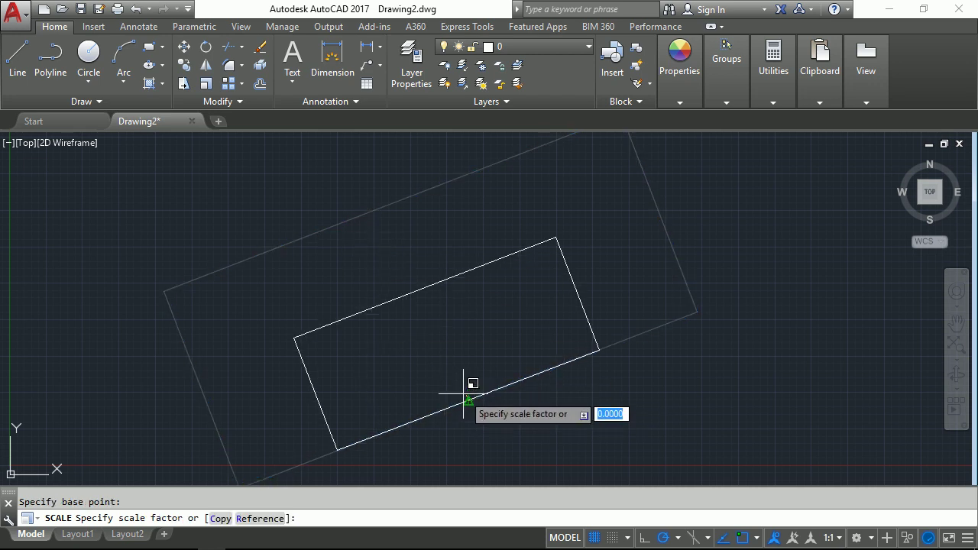
type("0.")
key("Return")
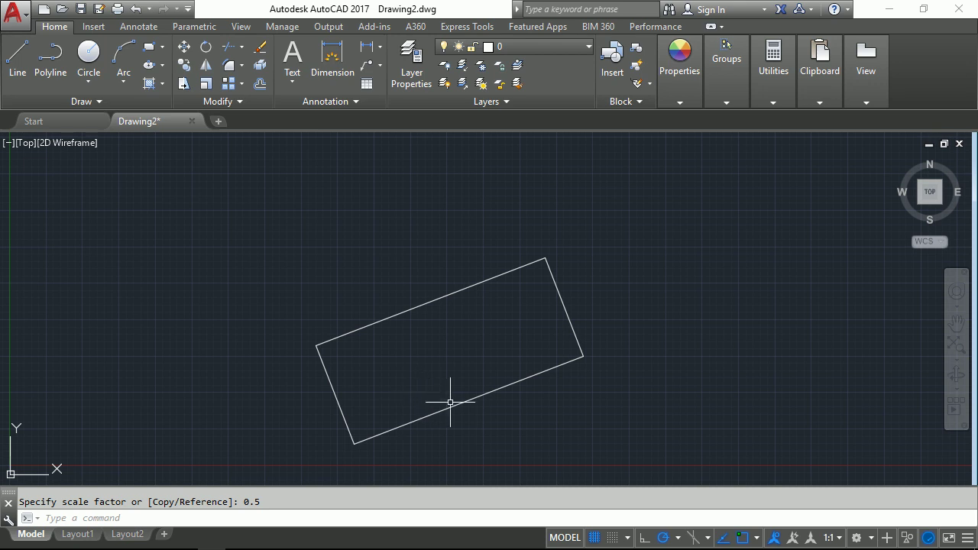
Scale the rectangle by a picked factor of about 1.36 from a base point outside its left corner.
key("Return")
left_click(474, 398)
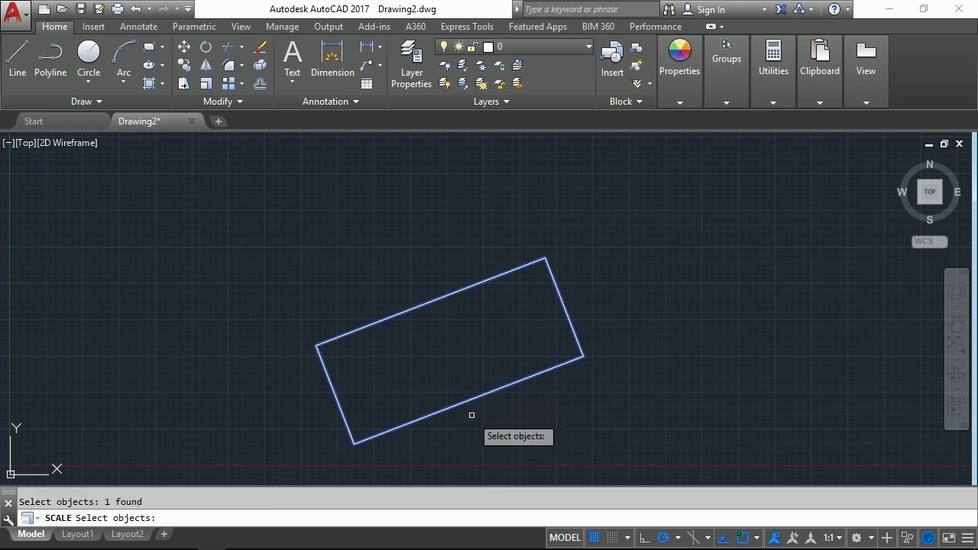
key("Return")
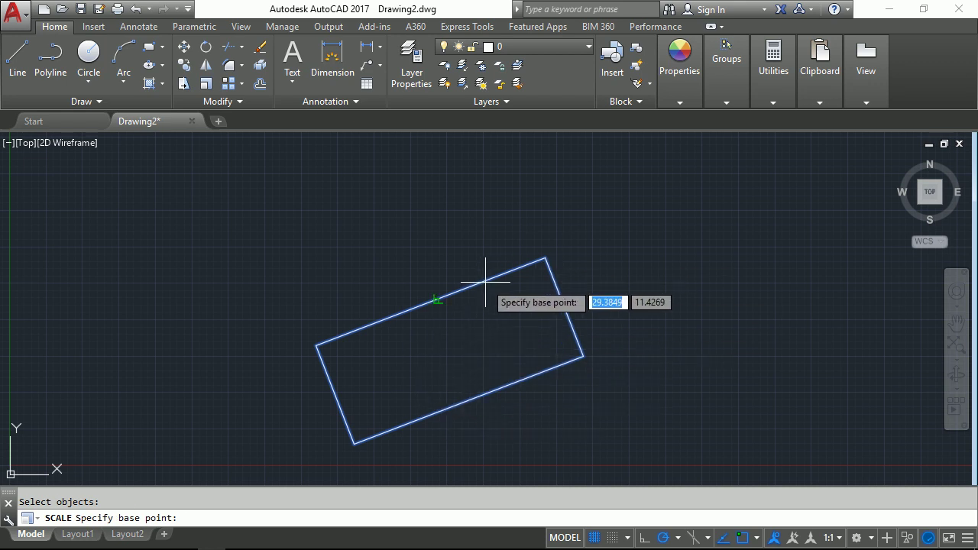
left_click(234, 331)
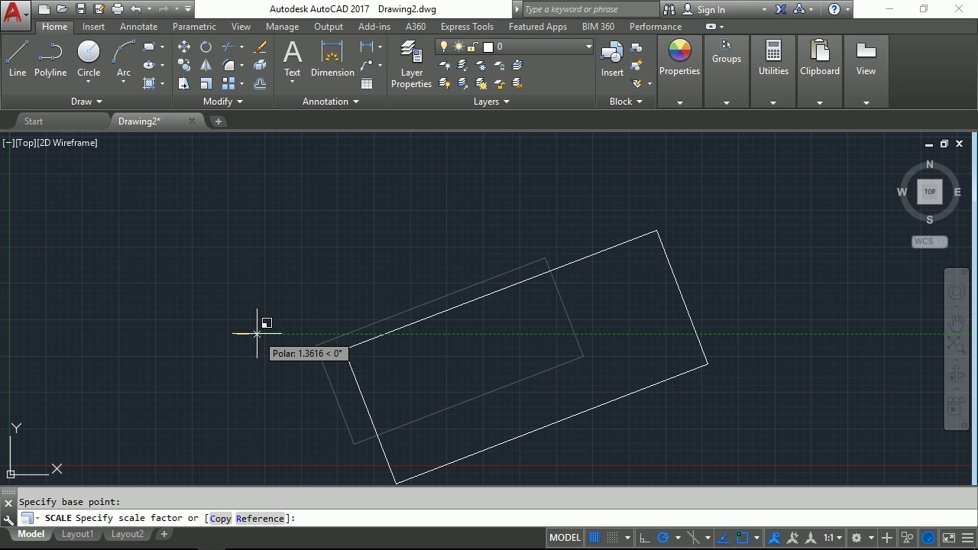
left_click(257, 333)
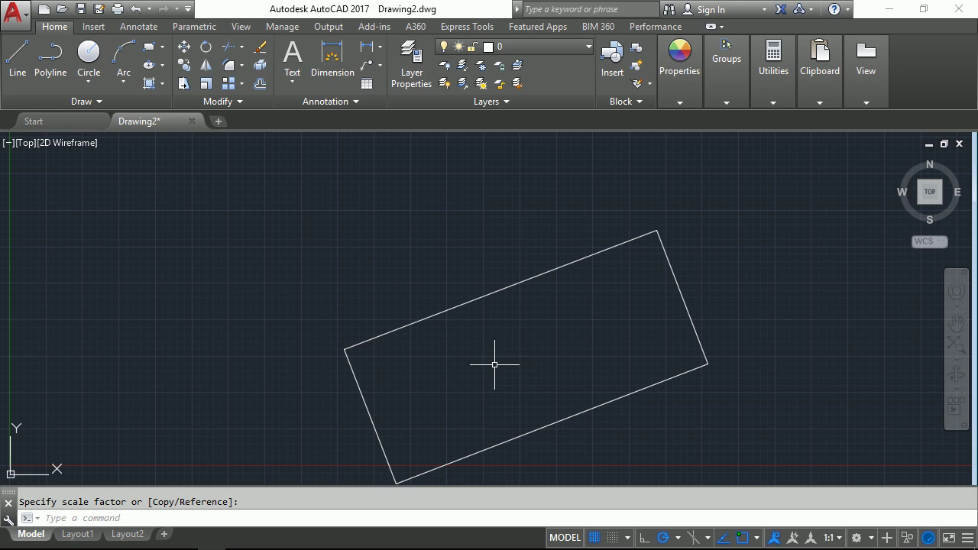
Scale a smaller copy of the rectangle with the Copy option from a base point just above its left end.
key("Return")
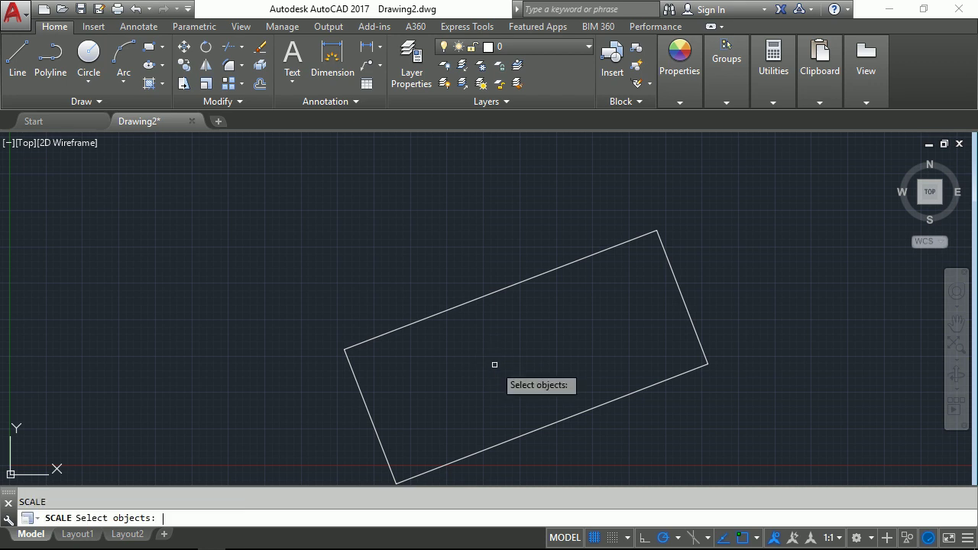
left_click(472, 301)
key("Return")
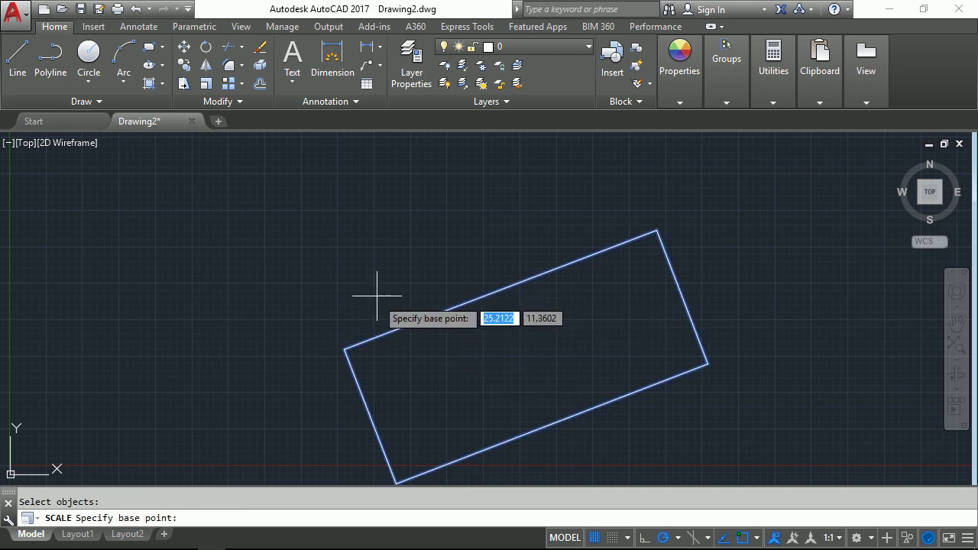
left_click(374, 281)
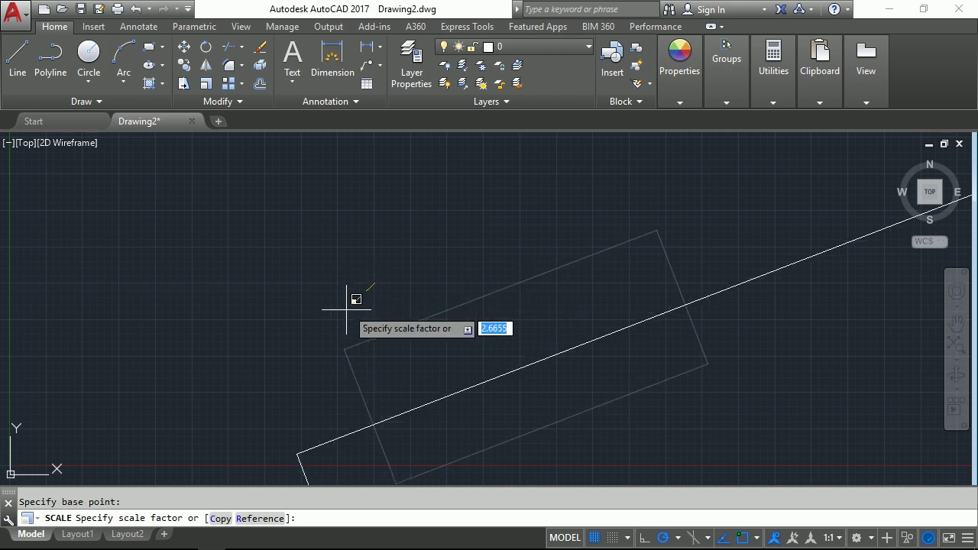
left_click(230, 519)
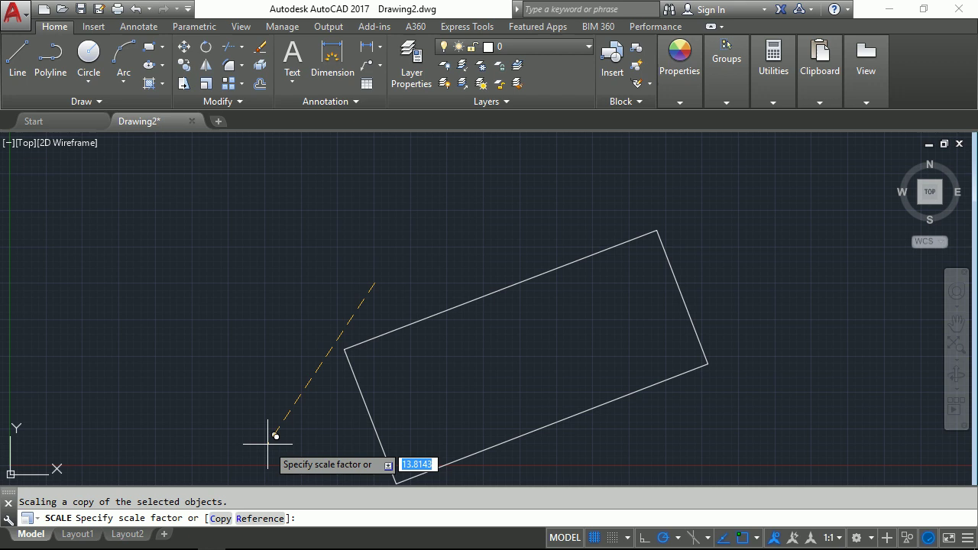
left_click(384, 282)
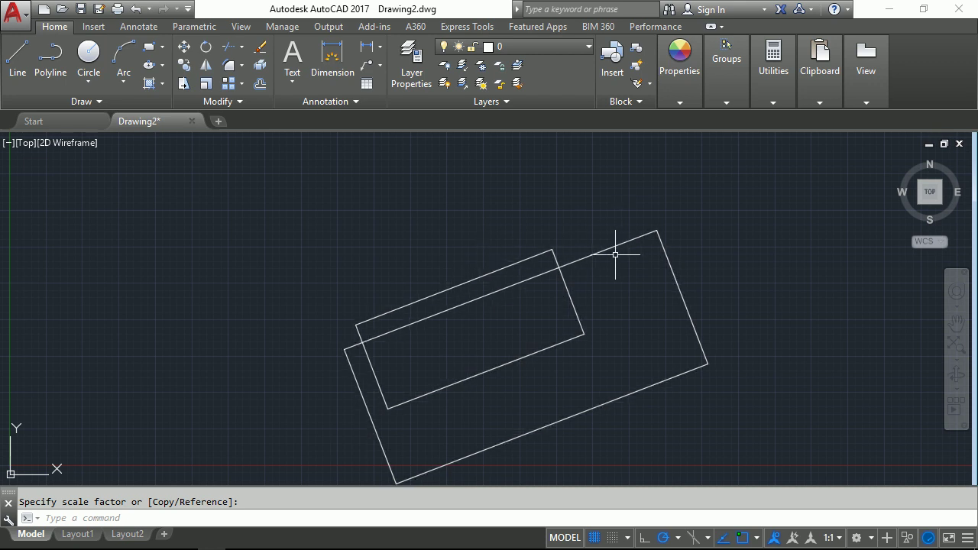
Scale the smaller rectangle with the Reference option from its upper-left corner, from reference length 2 to new length 3.
key("Return")
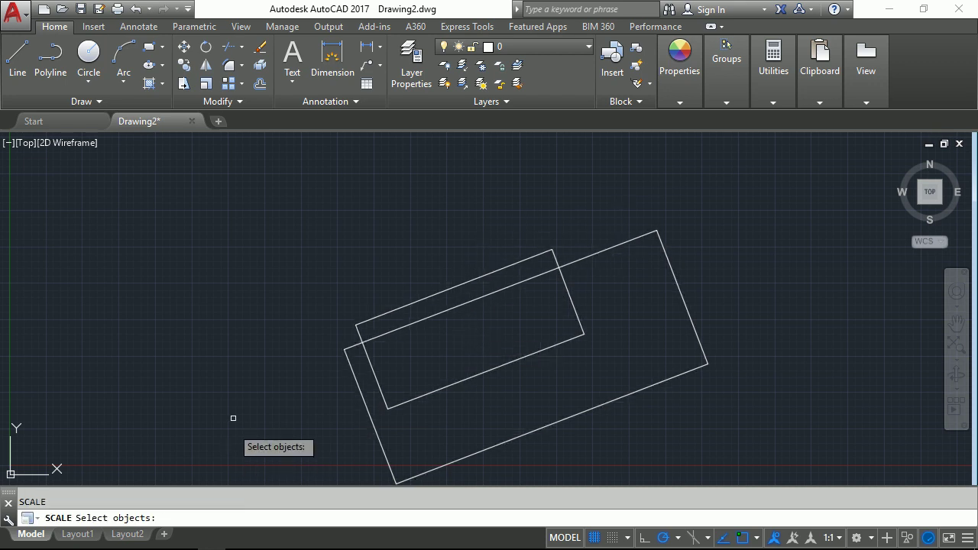
left_click(372, 364)
key("Return")
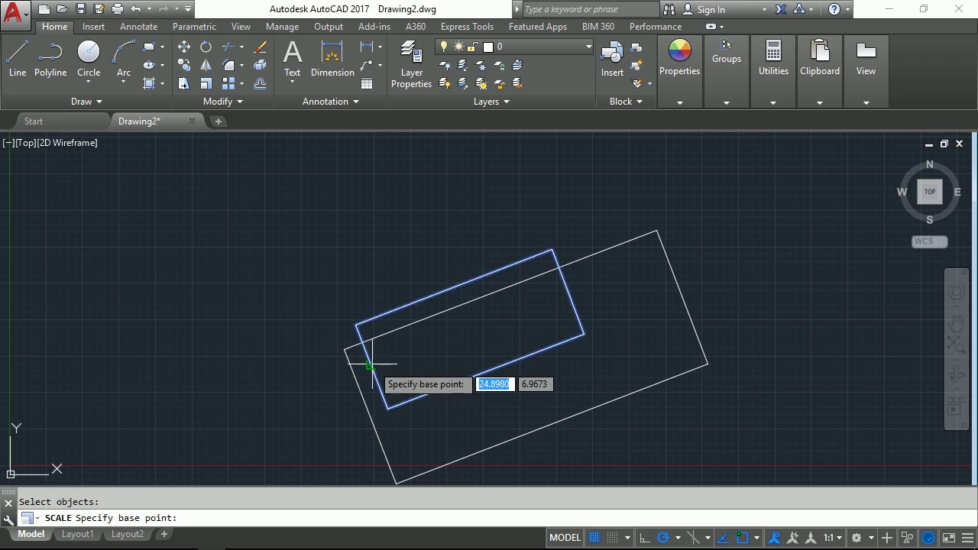
left_click(356, 325)
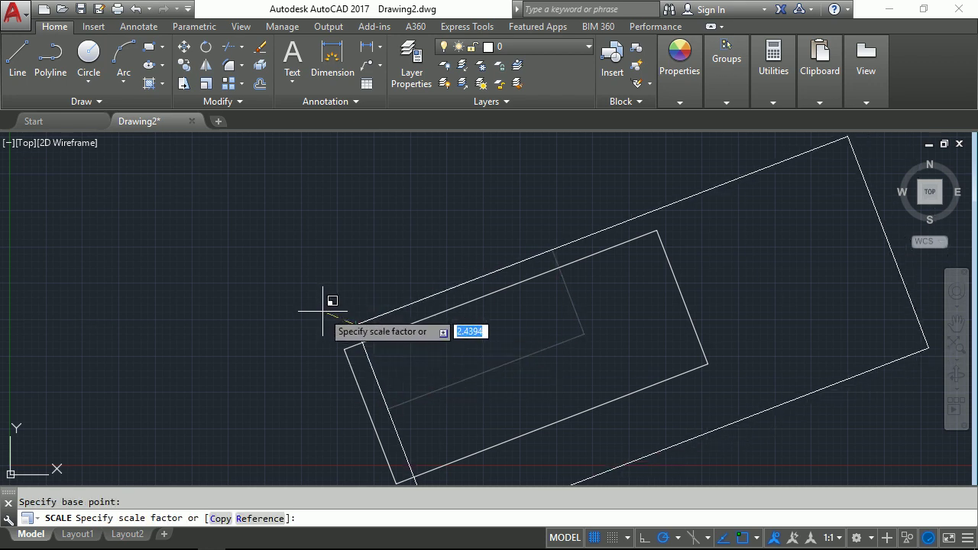
left_click(260, 518)
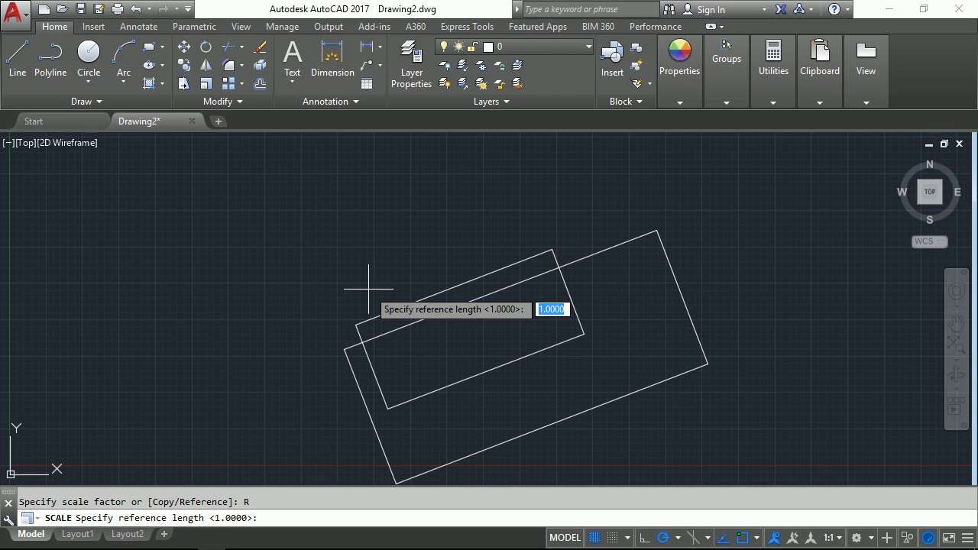
type("2")
key("Return")
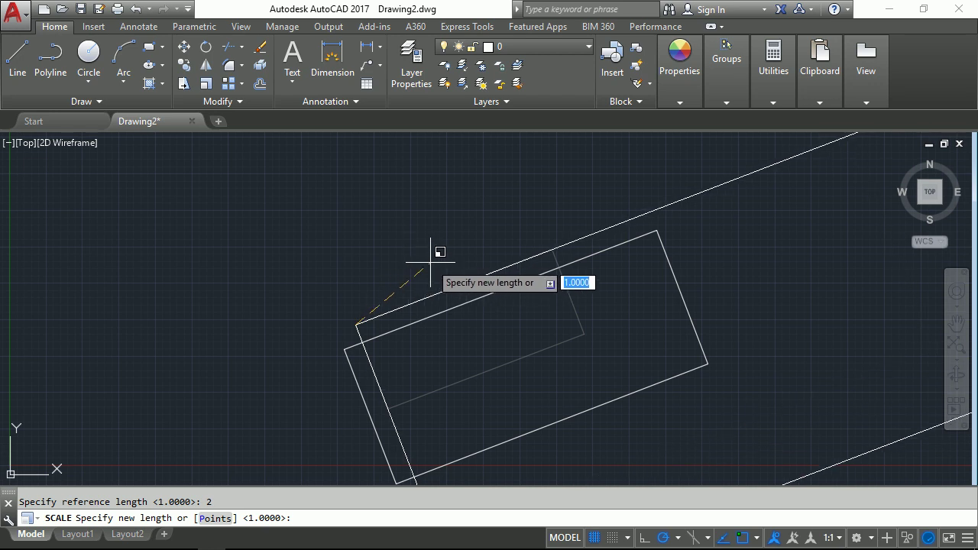
type("3")
key("Return")
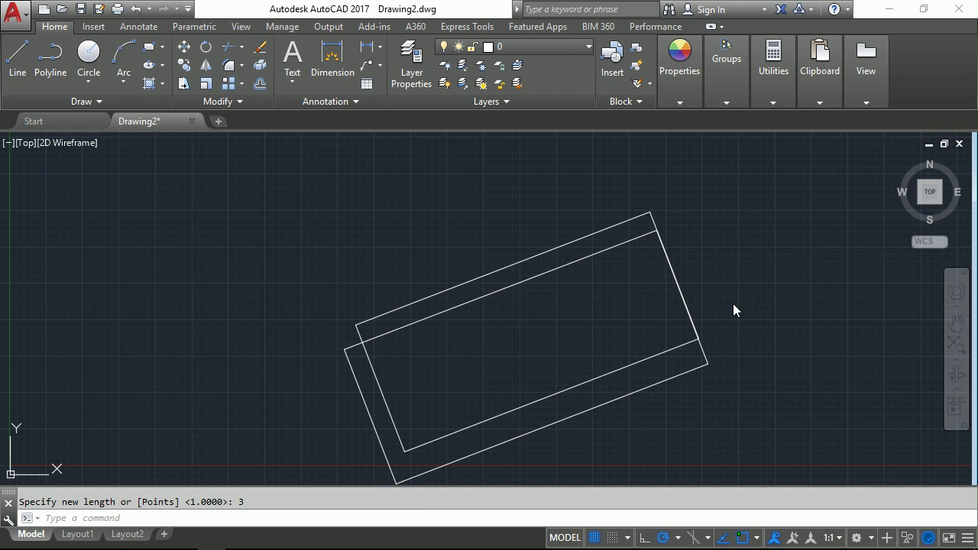
middle_click_drag(599, 331, 561, 275)
scroll(580, 268, "down", 2)
scroll(675, 230, "down", 2)
scroll(676, 230, "up", 4)
middle_click_drag(487, 276, 539, 260)
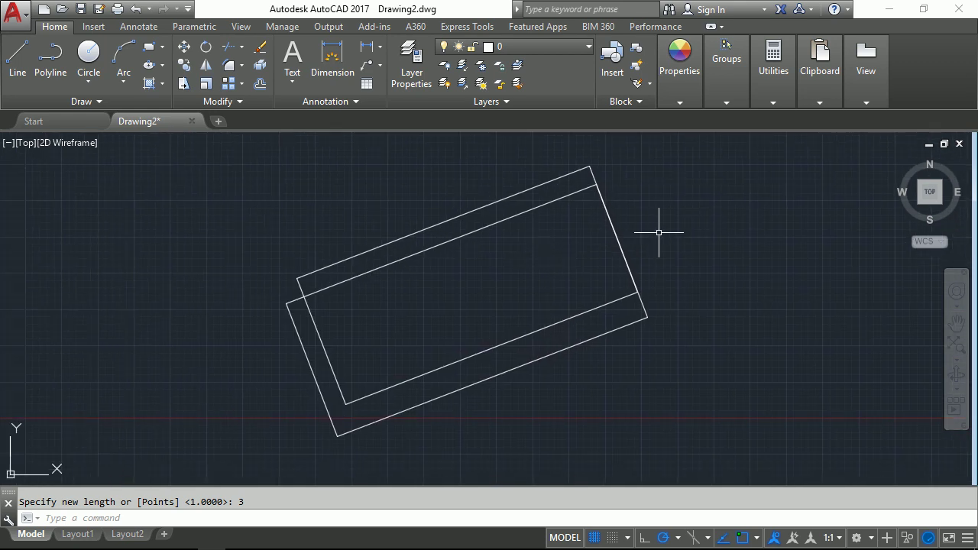